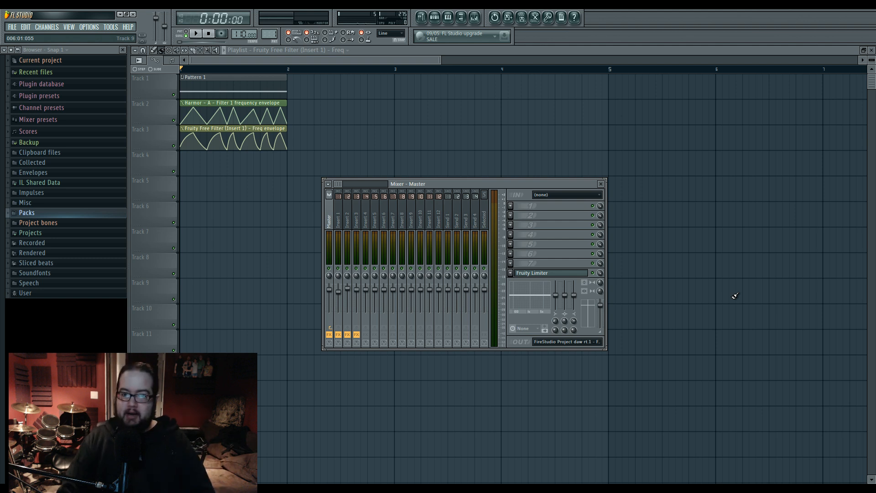
# - Play the arrangement briefly and stop it, keeping the mixer over the playlist
pyautogui.moveTo(497, 180); pyautogui.dragTo(489, 183)
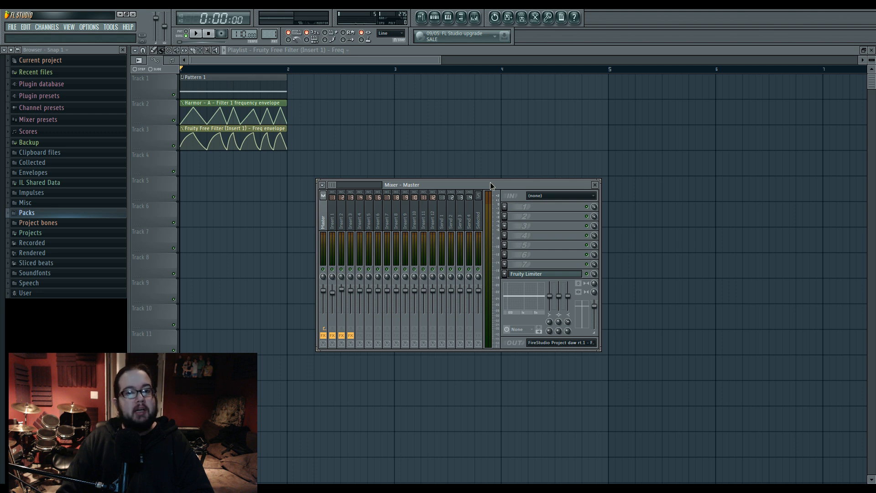
pyautogui.moveTo(490, 182); pyautogui.dragTo(490, 182)
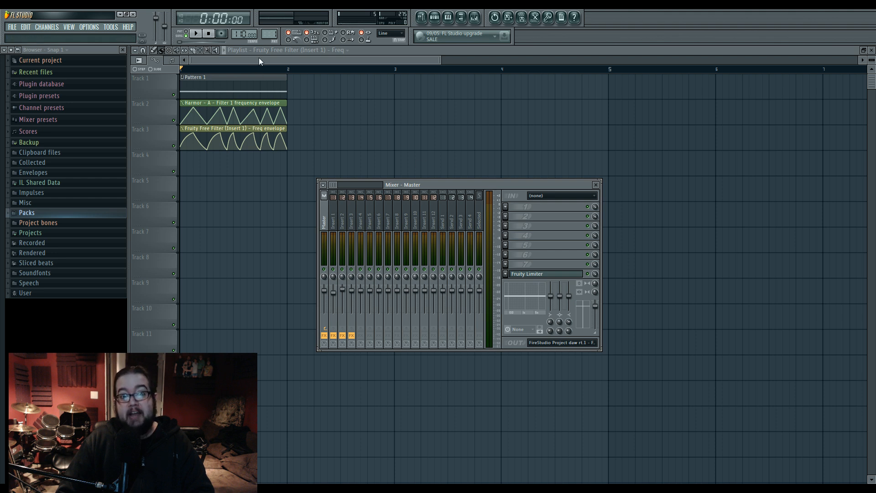
pyautogui.press('space')
pyautogui.press('space')
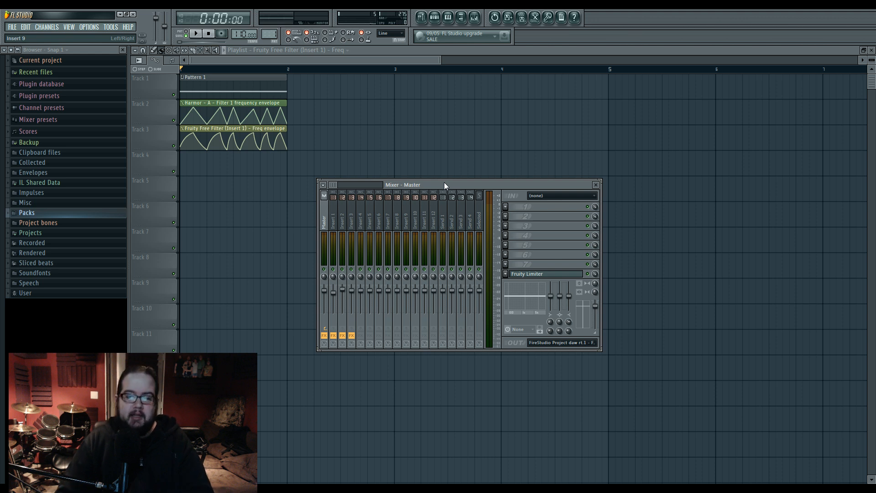
pyautogui.moveTo(444, 182)
pyautogui.mouseDown()
pyautogui.moveTo(452, 183)
pyautogui.moveTo(444, 182)
pyautogui.mouseUp()
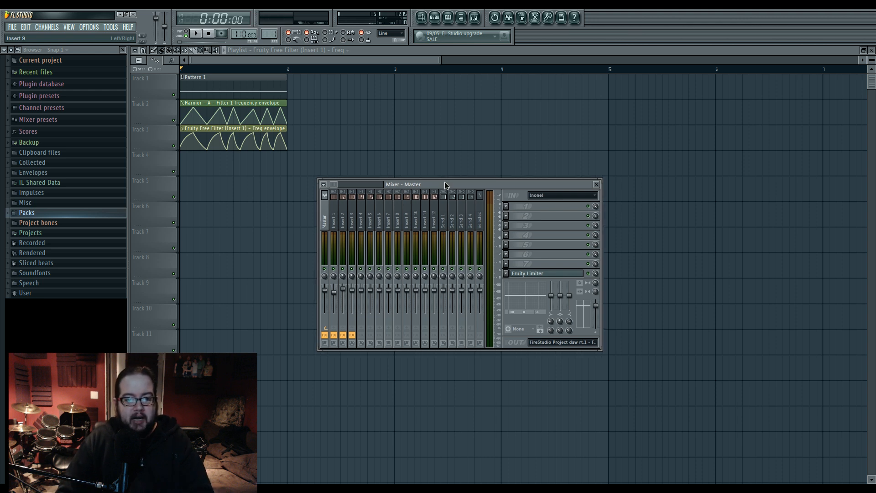
# - Examine the effect chains on mixer tracks Insert 3, Insert 2 and Insert 1
pyautogui.click(345, 221)
pyautogui.click(350, 222)
pyautogui.click(345, 221)
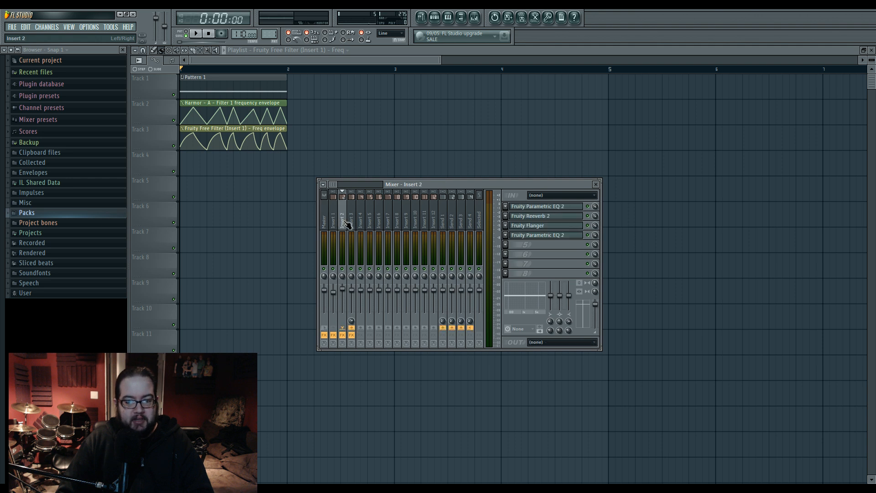
pyautogui.click(333, 221)
pyautogui.click(343, 222)
pyautogui.click(334, 222)
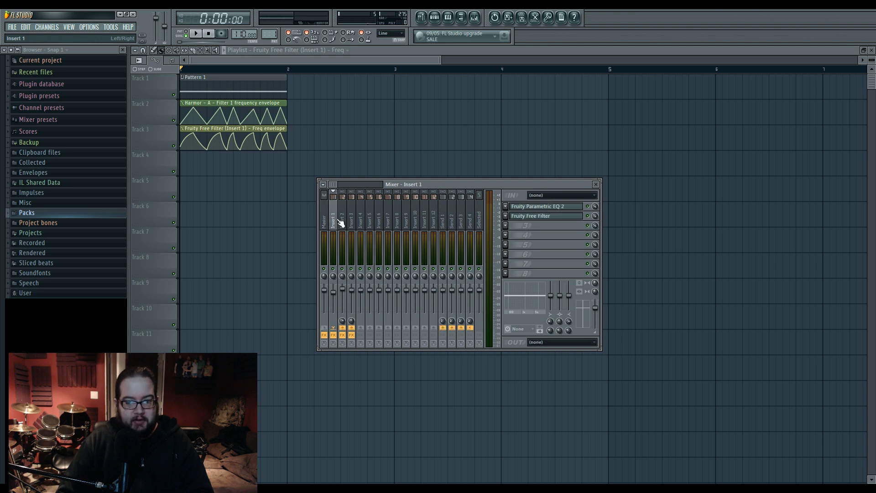
# - Open the Harmor plugin of the Bandpass electro channel and move its window slightly lower
pyautogui.click(434, 17)
pyautogui.click(393, 132)
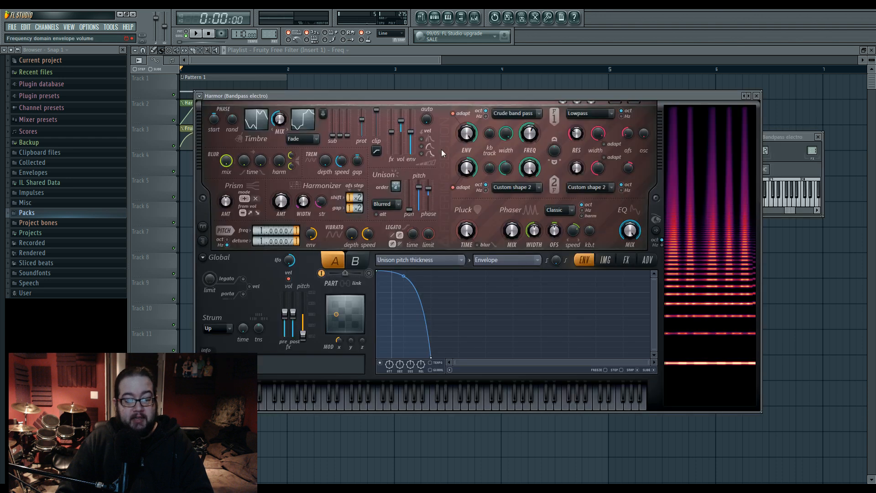
pyautogui.moveTo(464, 98); pyautogui.dragTo(463, 122)
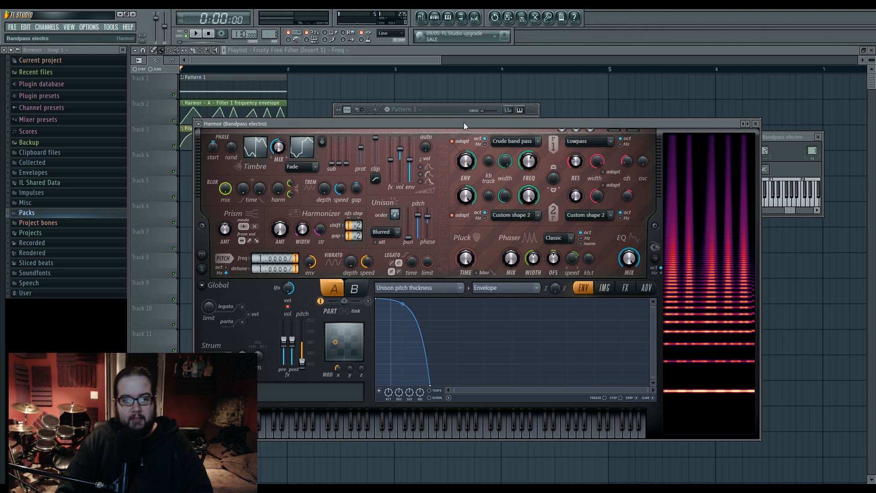
# - Audition the Bandpass electro sound while trying out filter 1's resonance offset, and stop playback
pyautogui.click(508, 148)
pyautogui.click(530, 145)
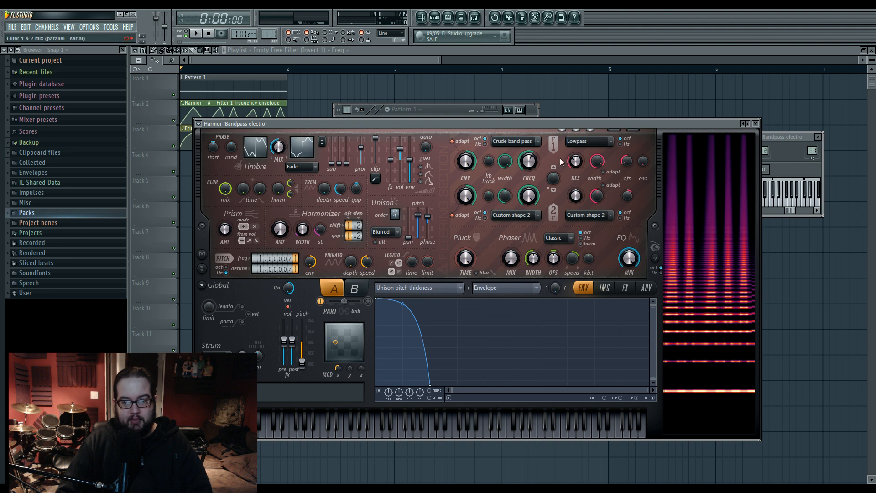
pyautogui.moveTo(628, 166); pyautogui.dragTo(628, 179)
pyautogui.press('space')
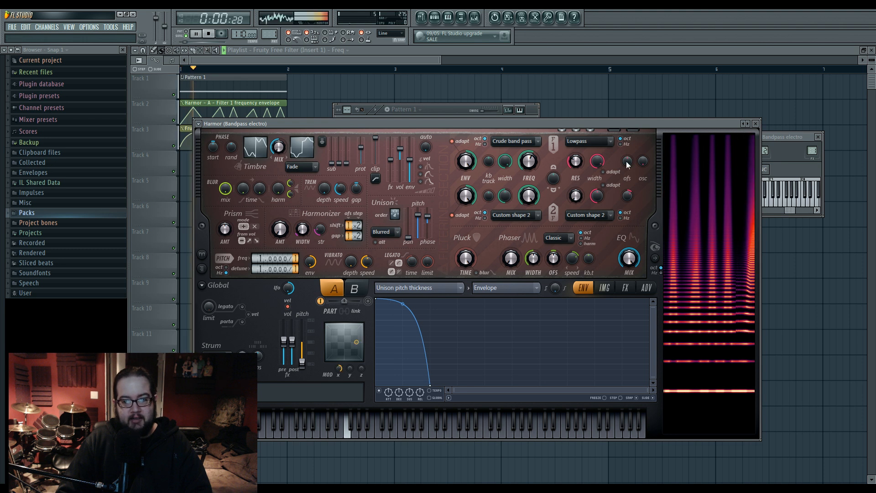
pyautogui.moveTo(627, 164); pyautogui.dragTo(627, 180)
pyautogui.press('space')
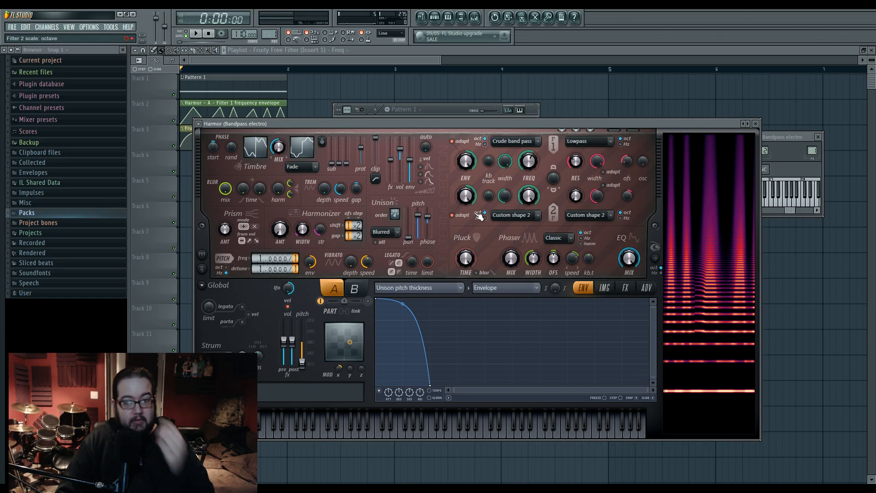
# - Open filter 1 frequency's Modulation X mapping and shape it as an S-curve, using the Double curve mode on its end point
pyautogui.rightClick(523, 171)
pyautogui.click(525, 191)
pyautogui.click(520, 171)
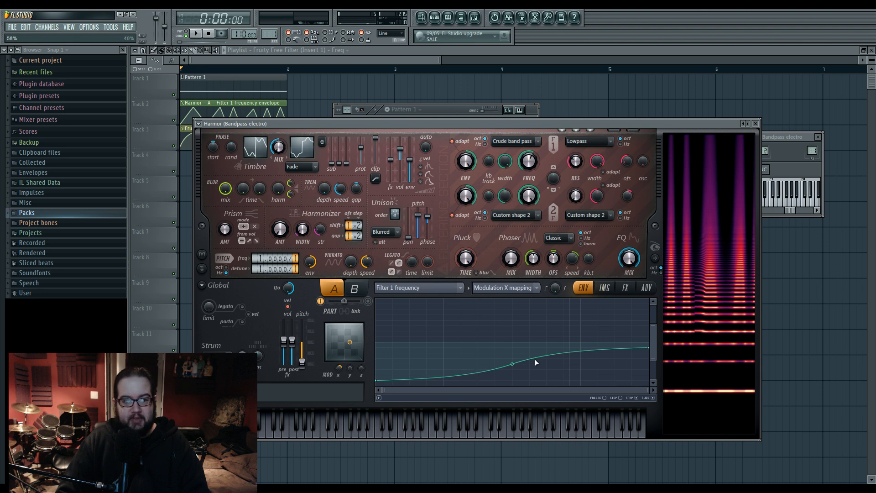
pyautogui.moveTo(511, 364); pyautogui.dragTo(512, 376)
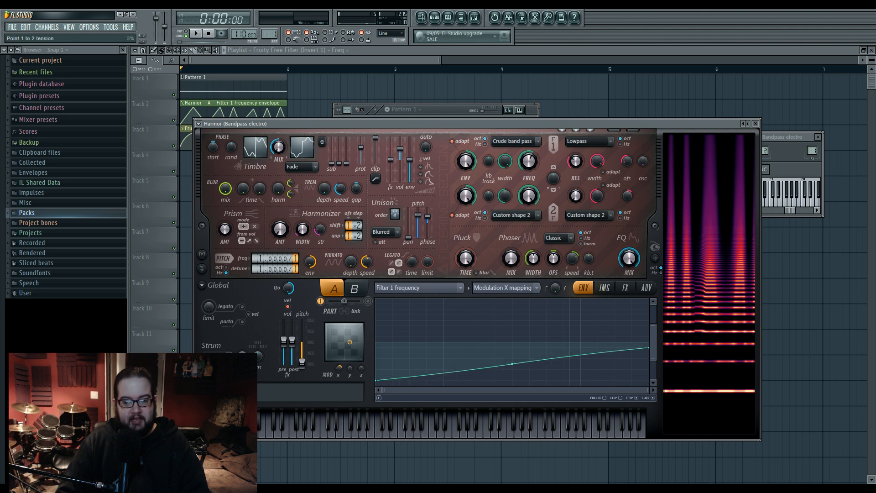
pyautogui.rightClick(650, 348)
pyautogui.click(677, 372)
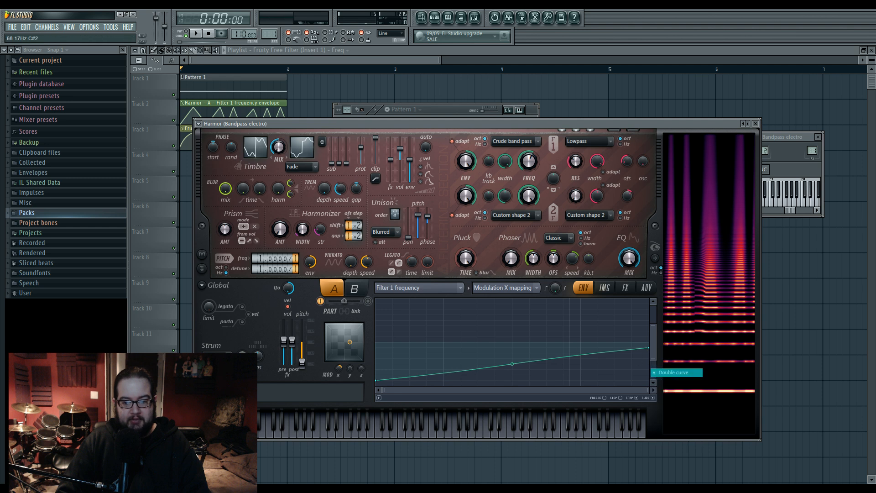
pyautogui.moveTo(512, 363); pyautogui.dragTo(512, 349)
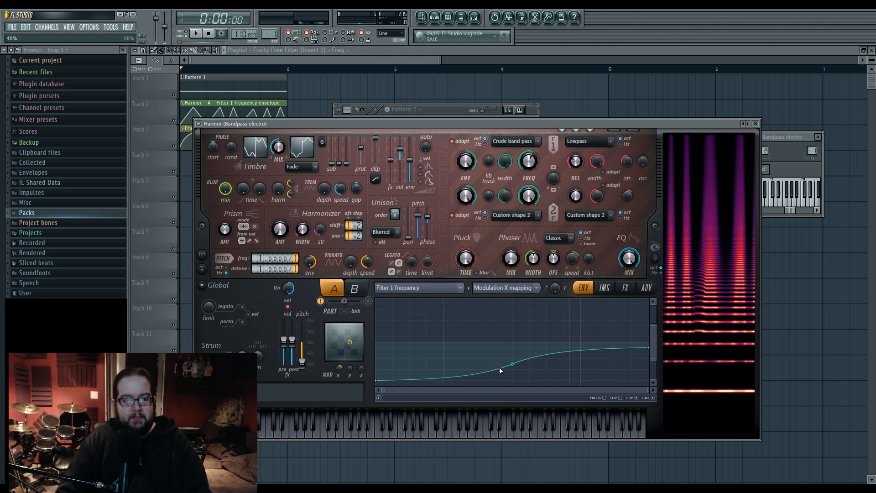
# - Show the Unison pitch thickness envelope and the Harmonic unison pitch shape in Harmor's envelope editor
pyautogui.click(417, 287)
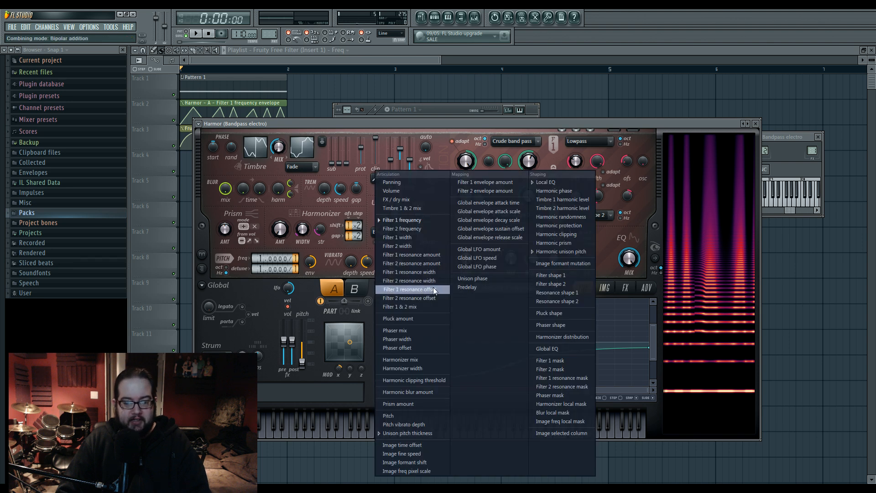
pyautogui.click(407, 433)
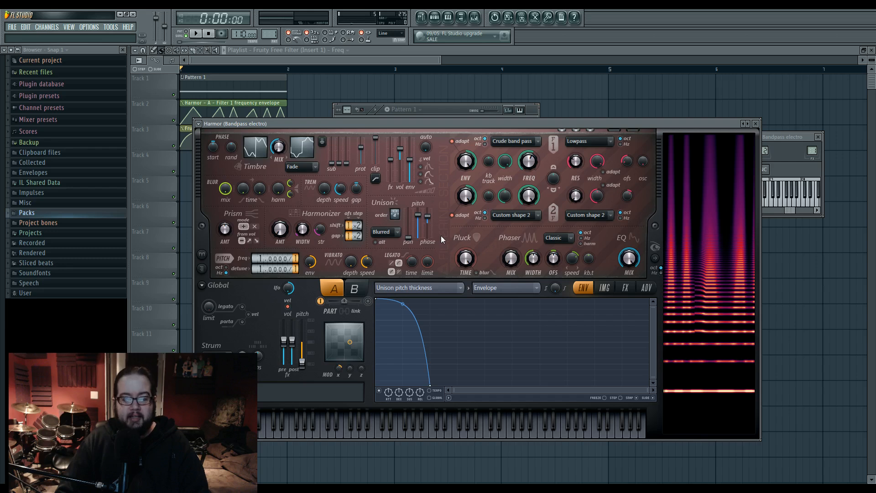
pyautogui.click(440, 288)
pyautogui.click(585, 258)
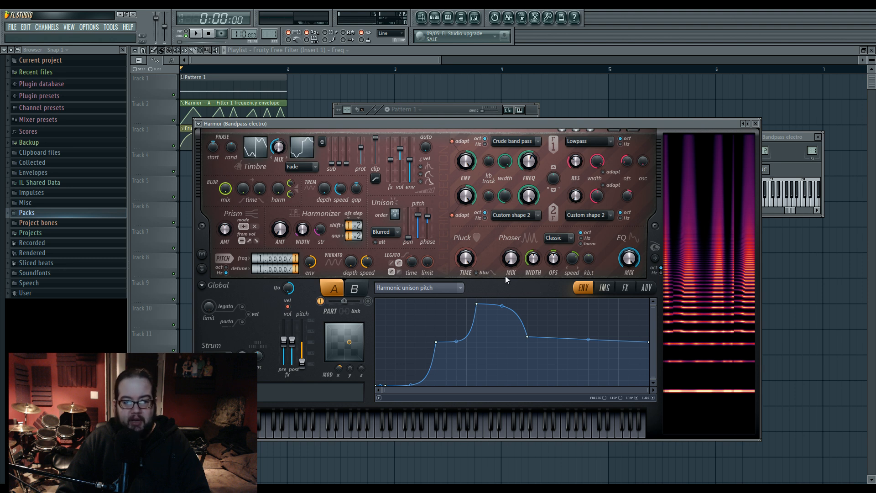
# - Audition the sound with the pitch detune ratio raised to 4.0000/1 and return the ratio to 1.0000/1
pyautogui.scroll(1, 256, 270)
pyautogui.scroll(-3, 257, 270)
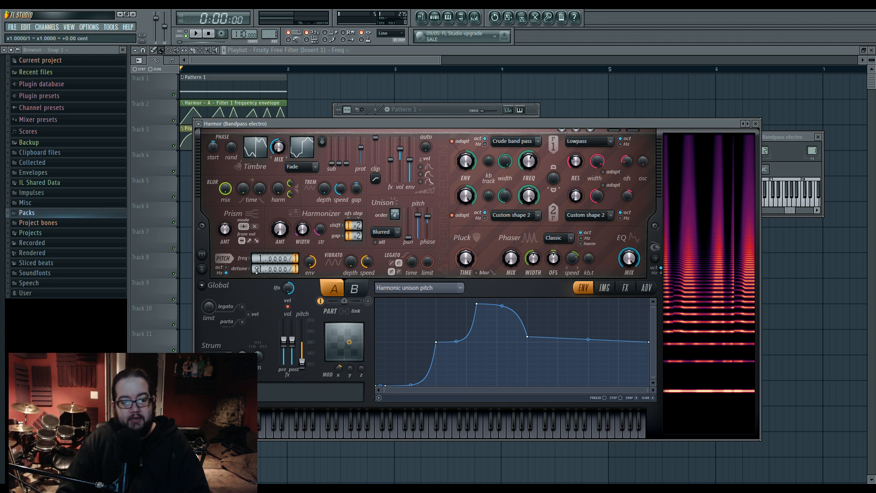
pyautogui.scroll(3, 256, 270)
pyautogui.scroll(-1, 256, 270)
pyautogui.press('space')
pyautogui.scroll(-2, 256, 270)
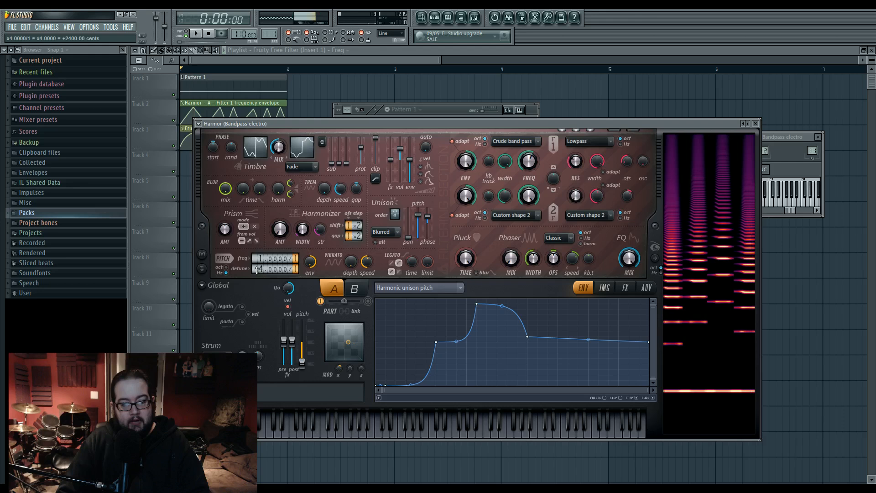
pyautogui.press('space')
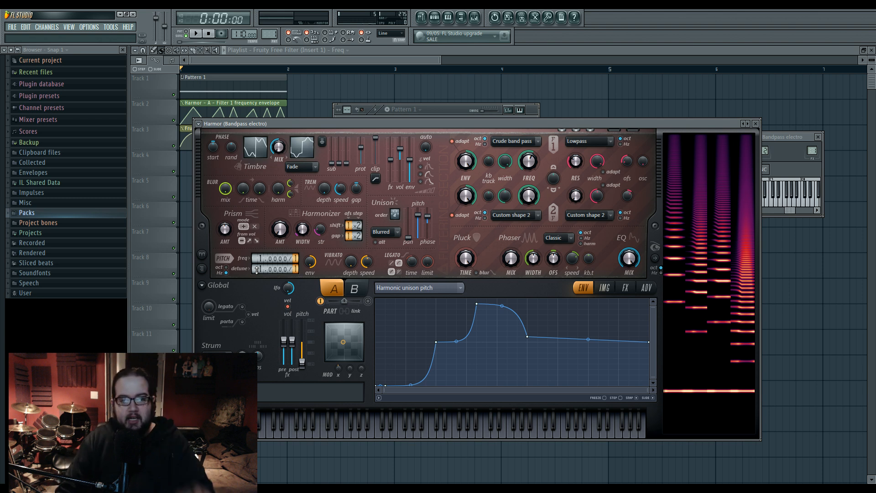
# - Show the Unison pitch thickness envelope, audition the sound and raise Modulation X to about its midpoint
pyautogui.rightClick(418, 217)
pyautogui.click(438, 241)
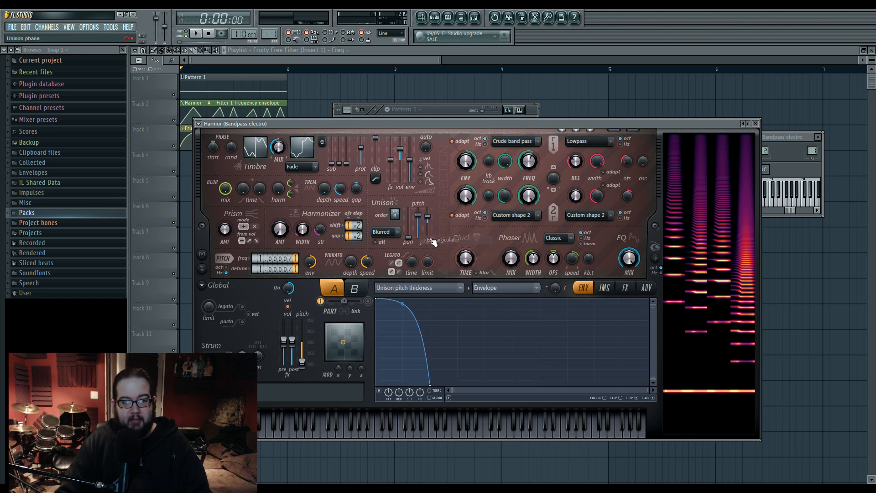
pyautogui.press('space')
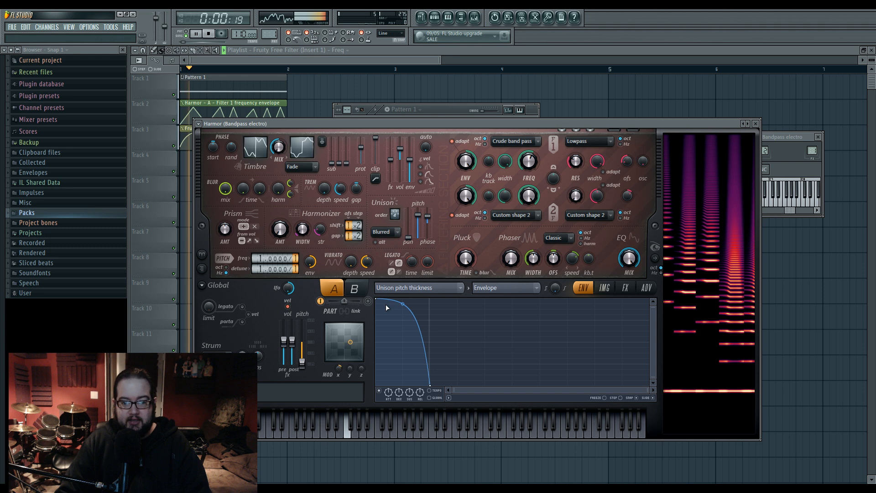
pyautogui.press('space')
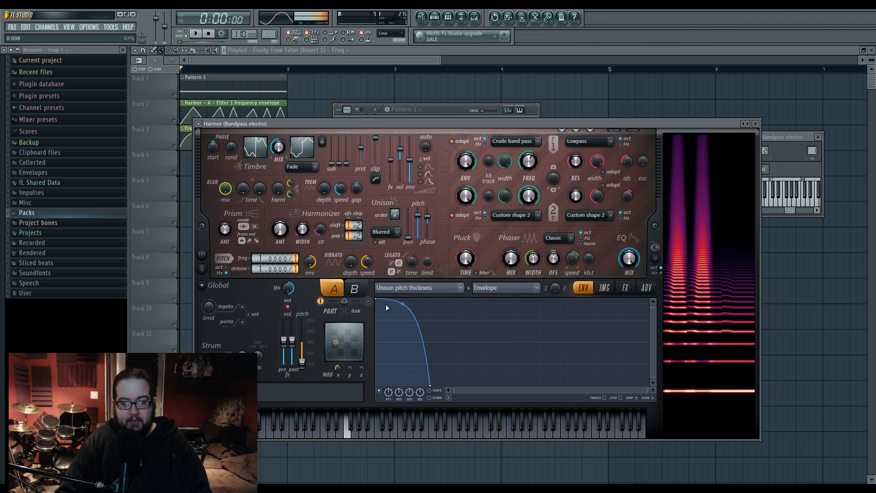
pyautogui.moveTo(339, 368); pyautogui.dragTo(338, 344)
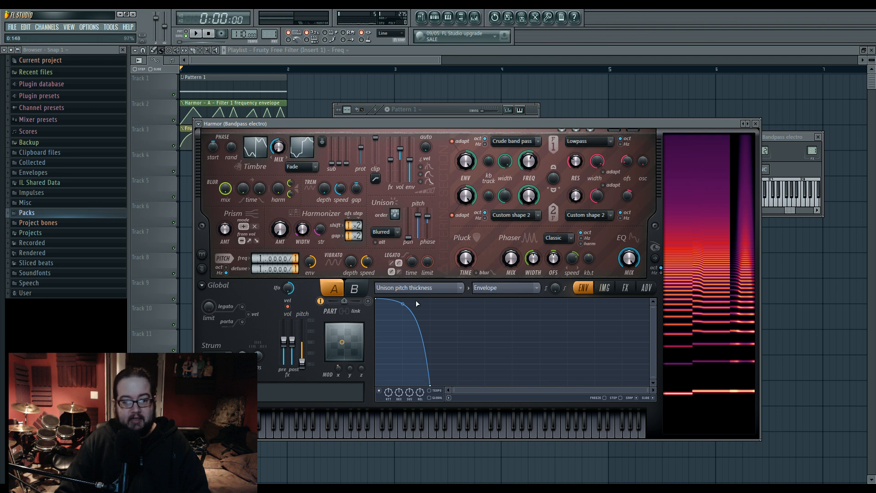
pyautogui.rightClick(417, 217)
pyautogui.click(445, 240)
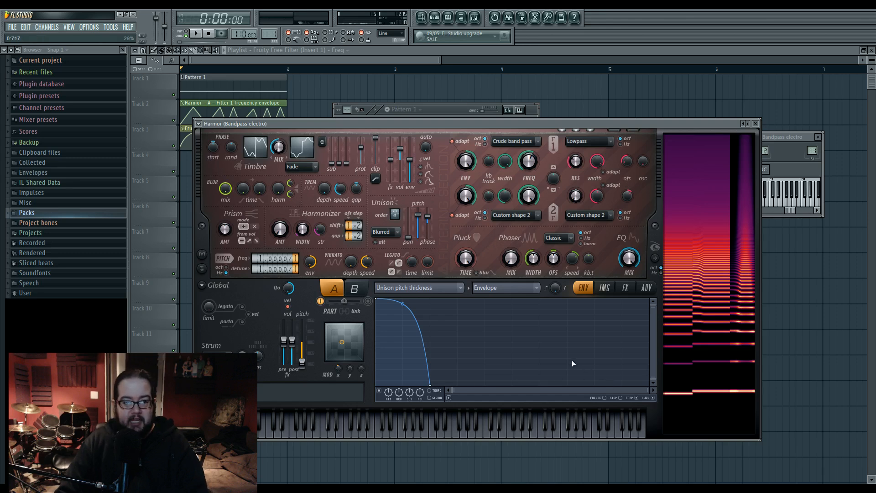
# - Show Harmor's Local EQ curve in the envelope editor
pyautogui.click(407, 290)
pyautogui.click(544, 182)
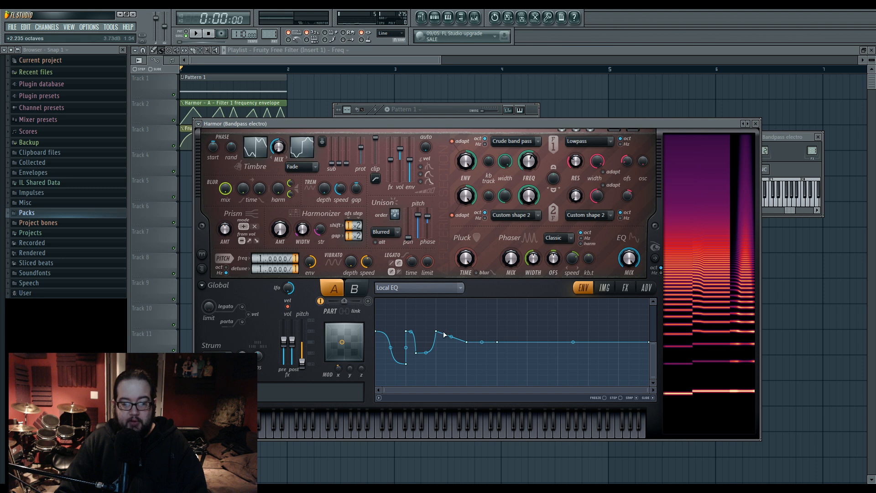
# - Go to the channel's mixer track, Insert 1, and open its Fruity Parametric EQ 2
pyautogui.doubleClick(813, 151)
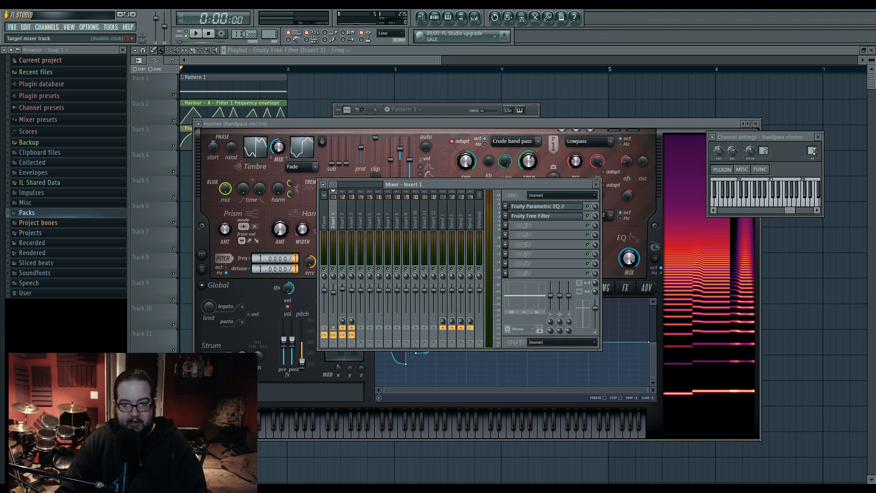
pyautogui.click(535, 207)
pyautogui.click(535, 207)
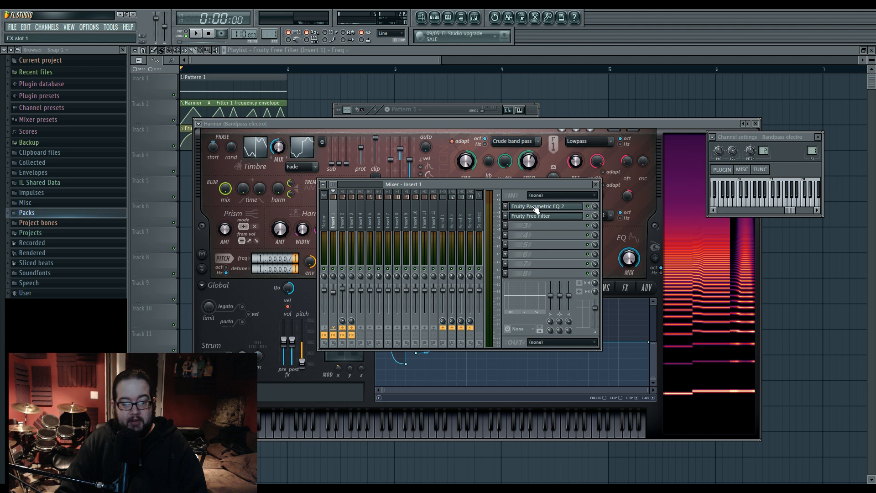
pyautogui.click(421, 364)
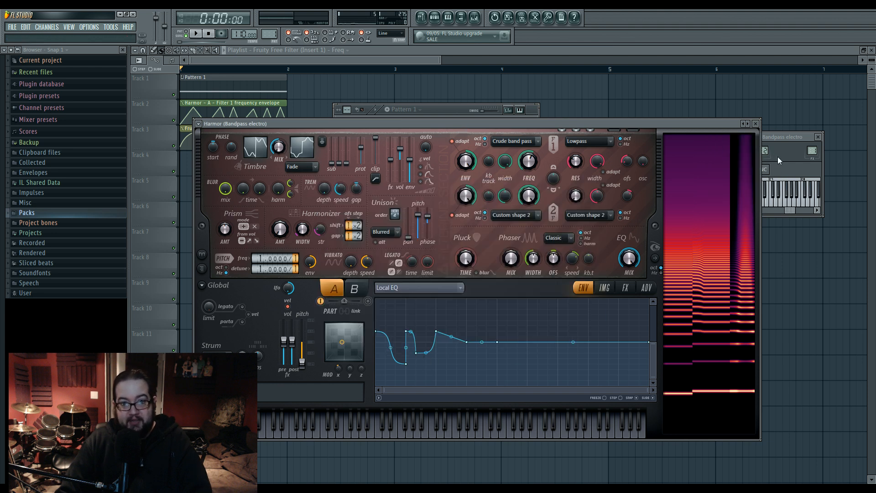
pyautogui.click(812, 150)
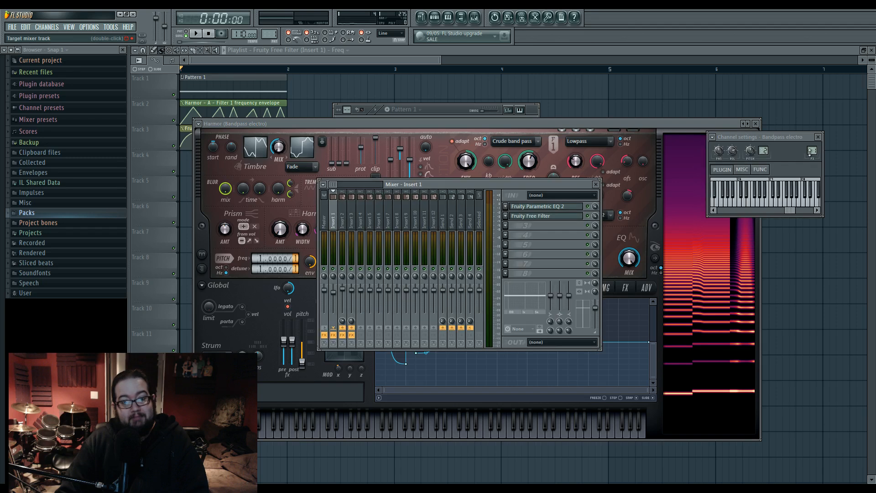
pyautogui.click(535, 206)
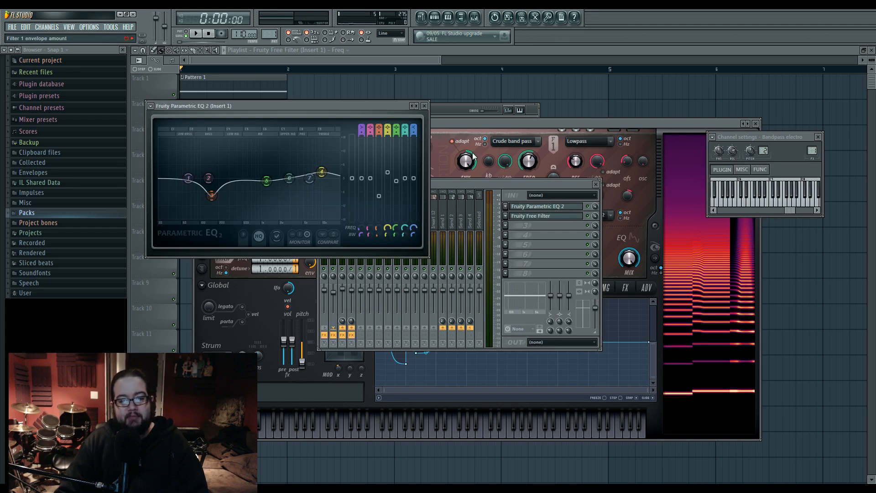
pyautogui.click(463, 184)
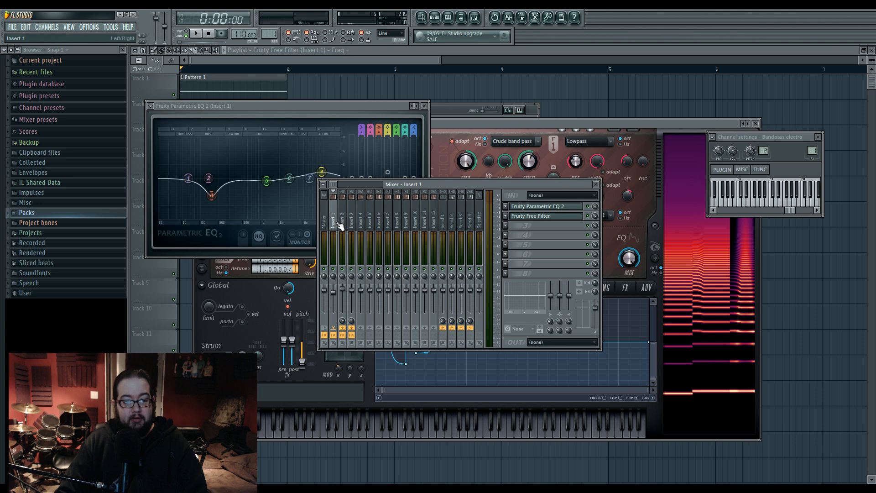
pyautogui.click(538, 208)
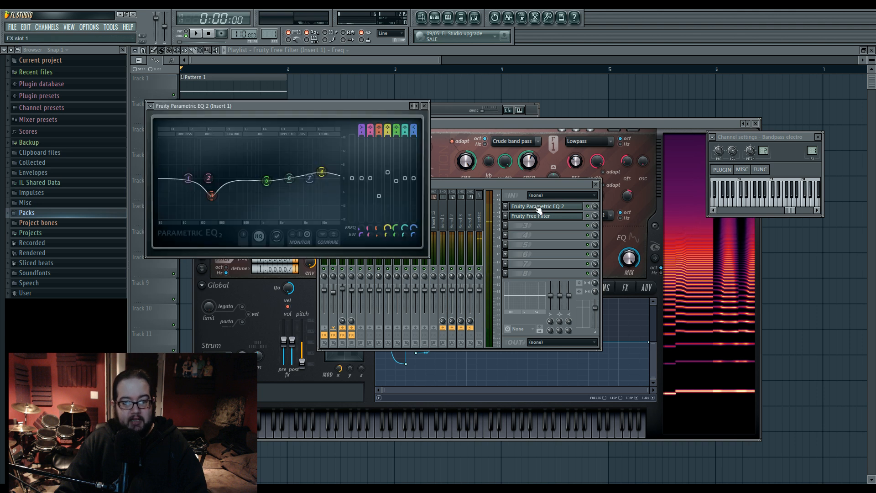
# - Make the band 3 cut slightly shallower in Fruity Parametric EQ 2 while playing the arrangement, and stop playback
pyautogui.press('space')
pyautogui.moveTo(211, 195)
pyautogui.mouseDown()
pyautogui.moveTo(211, 176)
pyautogui.moveTo(211, 192)
pyautogui.mouseUp()
pyautogui.press('space')
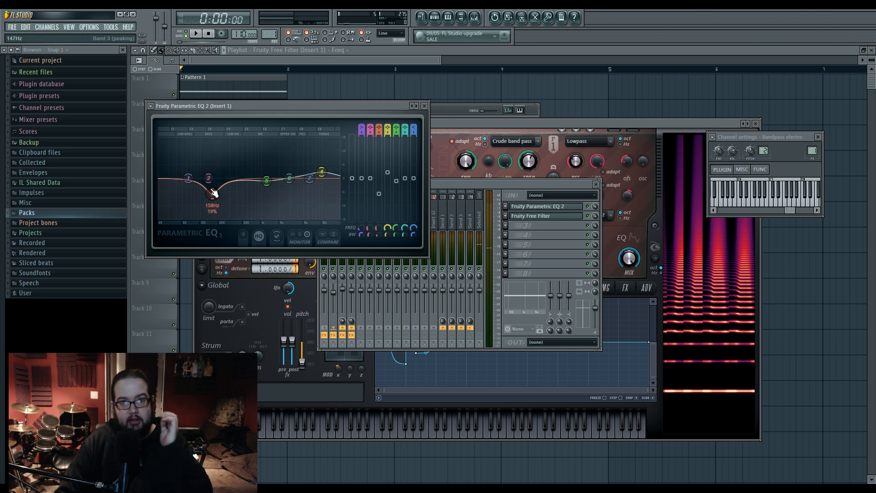
# - Open Fruity Free Filter on Insert 1 and audition the arrangement while its low-pass frequency is automated
pyautogui.press('space')
pyautogui.press('space')
pyautogui.click(539, 217)
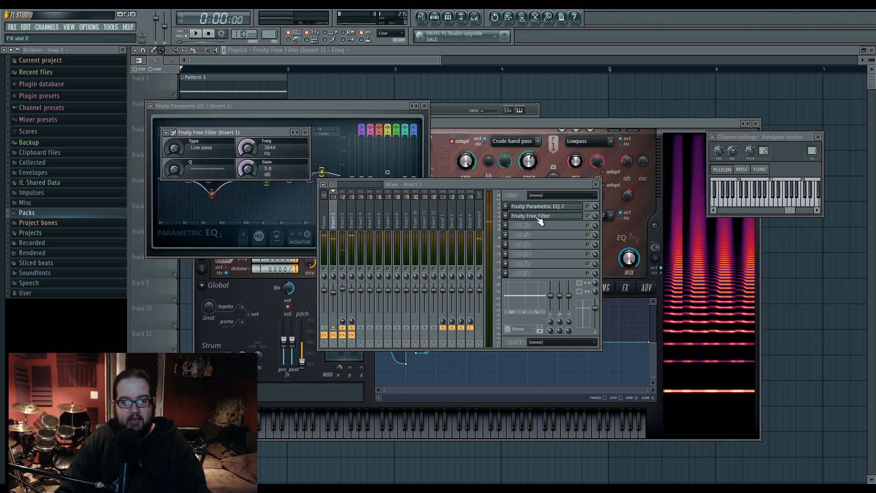
pyautogui.press('space')
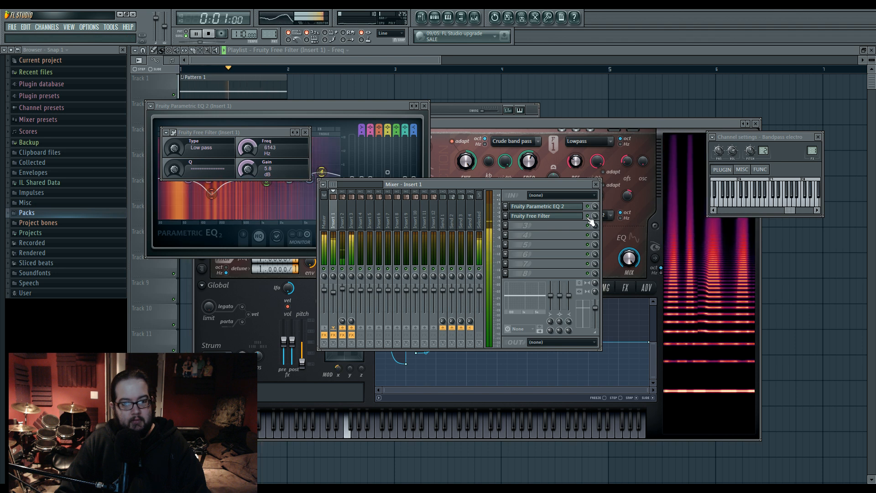
pyautogui.press('space')
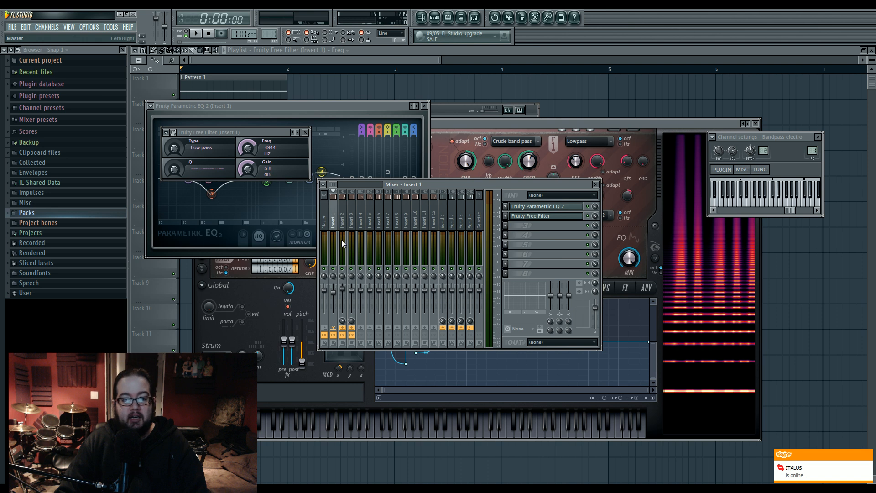
# - Hide the open plugin windows and examine the Harmor filter and Fruity Free Filter frequency automation clips in the playlist
pyautogui.press('F12')
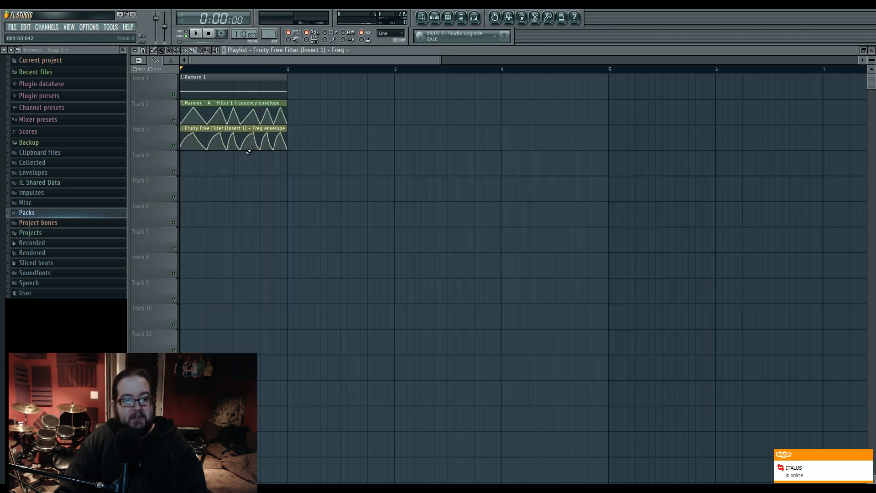
pyautogui.scroll(5, 240, 167)
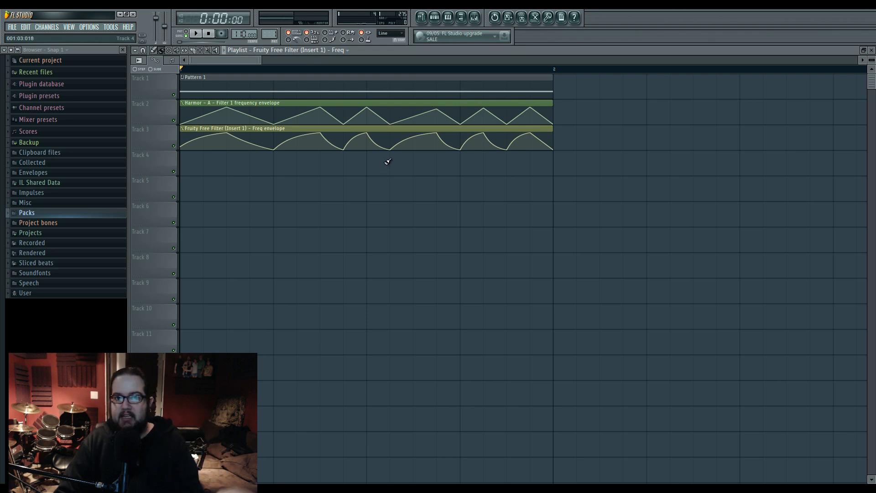
# - Bring the mixer back and open Fruity Reeverb 2 and Fruity Flanger on Insert 2
pyautogui.press('F9')
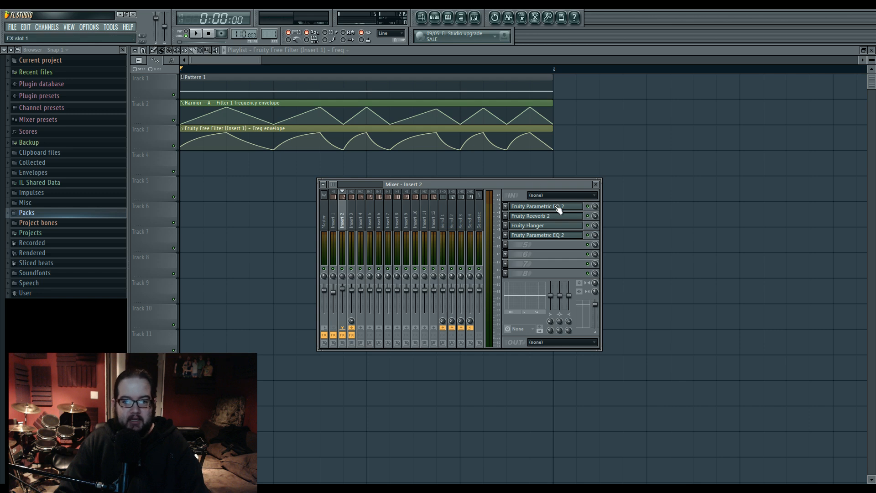
pyautogui.click(337, 221)
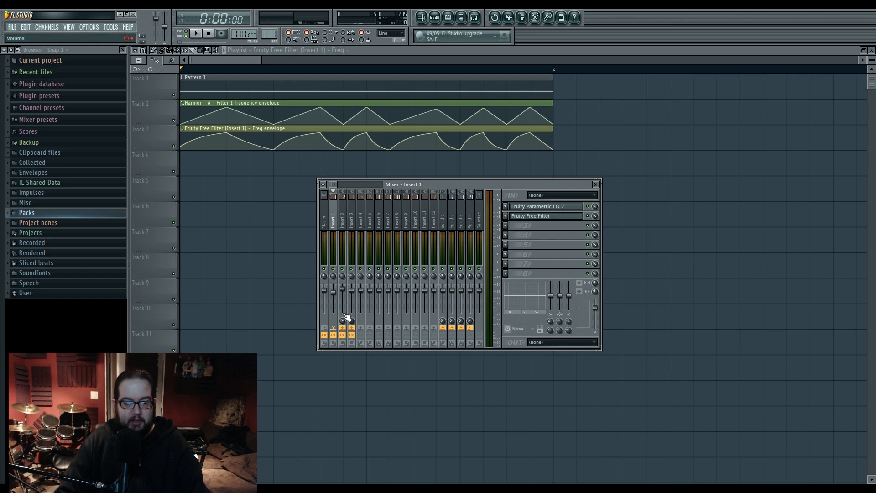
pyautogui.click(344, 226)
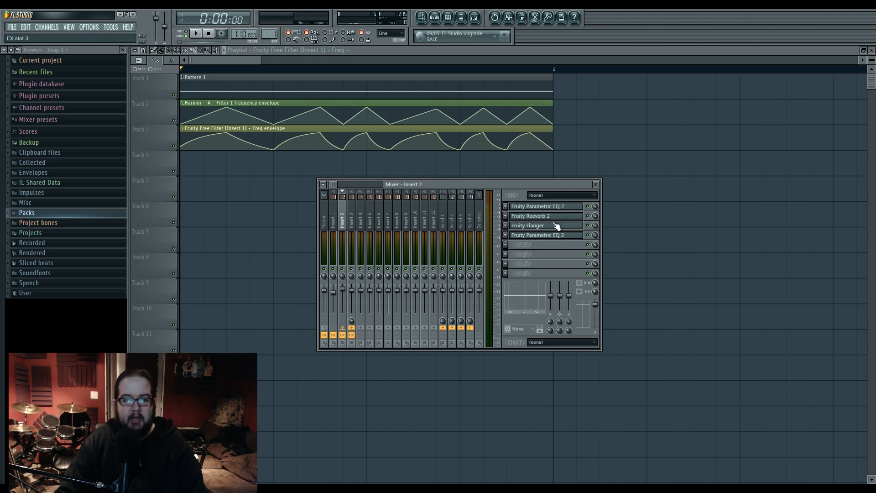
pyautogui.click(556, 217)
pyautogui.click(564, 226)
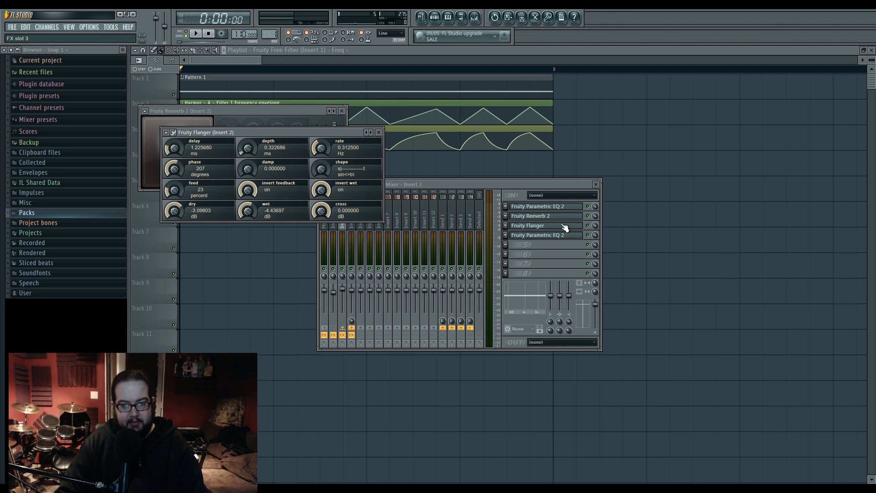
# - Audition the arrangement while switching Fruity Flanger on Insert 2 off for comparison, and stop playback
pyautogui.press('space')
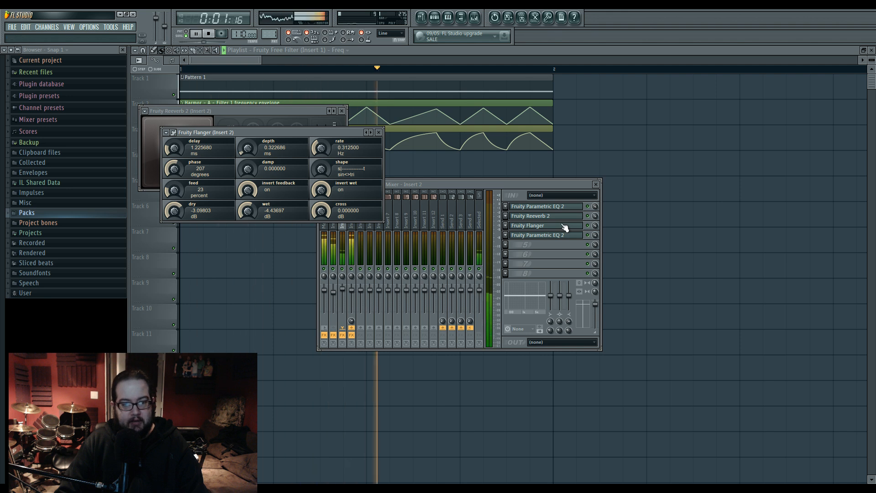
pyautogui.click(592, 232)
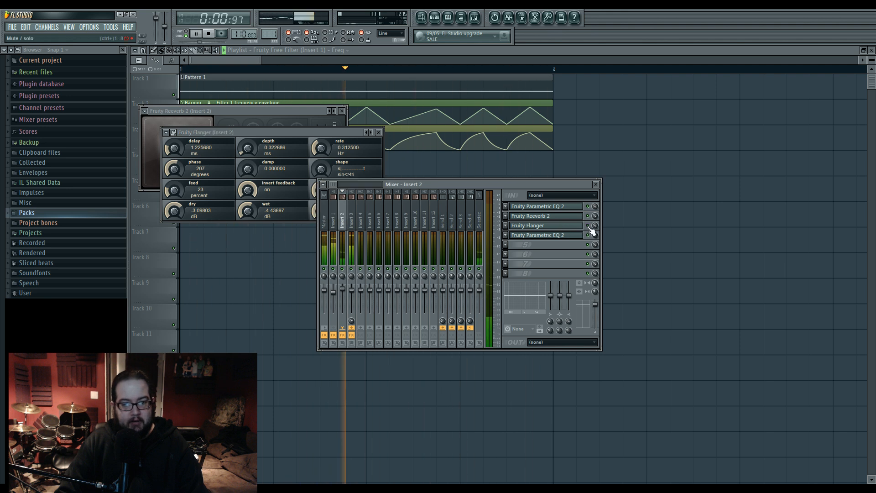
pyautogui.press('space')
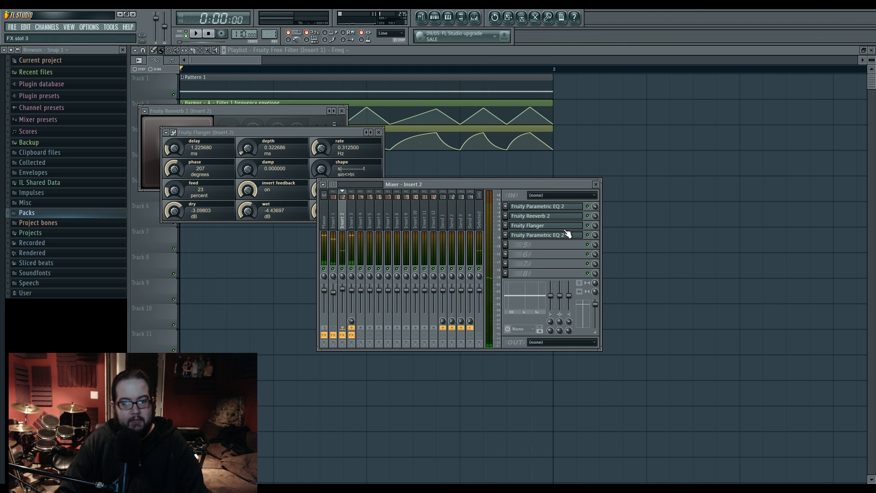
# - In the first Fruity Parametric EQ 2 on Insert 2, raise the band 1 high-pass frequency and make the band 5 cut slightly higher and shallower
pyautogui.click(550, 208)
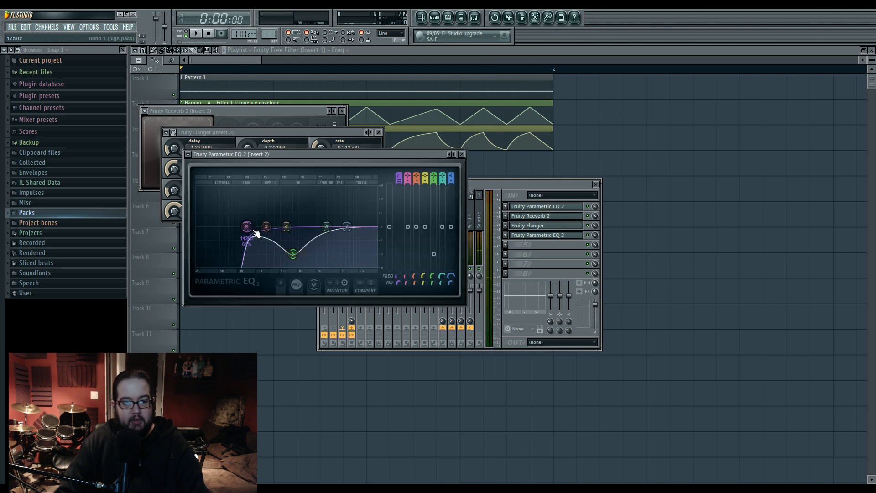
pyautogui.moveTo(250, 230)
pyautogui.mouseDown()
pyautogui.moveTo(198, 228)
pyautogui.moveTo(267, 226)
pyautogui.mouseUp()
pyautogui.press('space')
pyautogui.moveTo(293, 253)
pyautogui.mouseDown()
pyautogui.moveTo(293, 219)
pyautogui.moveTo(371, 191)
pyautogui.moveTo(293, 195)
pyautogui.moveTo(298, 251)
pyautogui.mouseUp()
pyautogui.press('space')
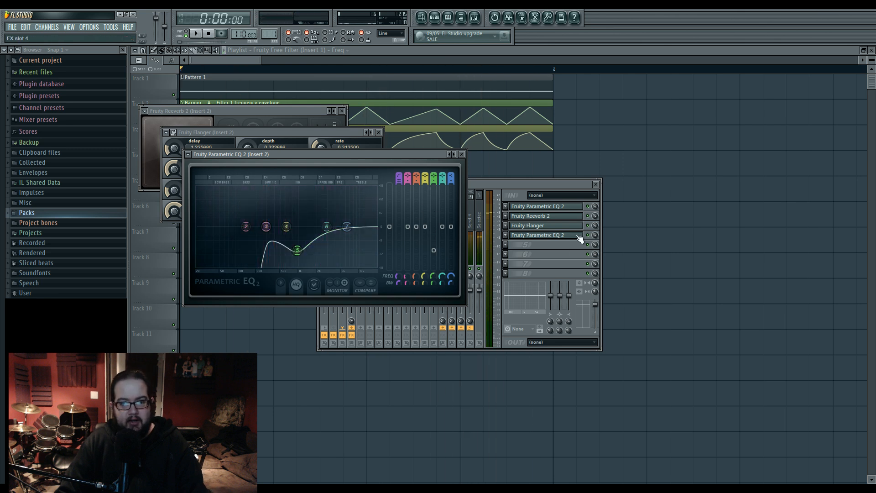
# - Open the second Fruity Parametric EQ 2 on Insert 2 and place the Fruity Reeverb 2 window in empty space clear of the mixer
pyautogui.click(579, 236)
pyautogui.press('space')
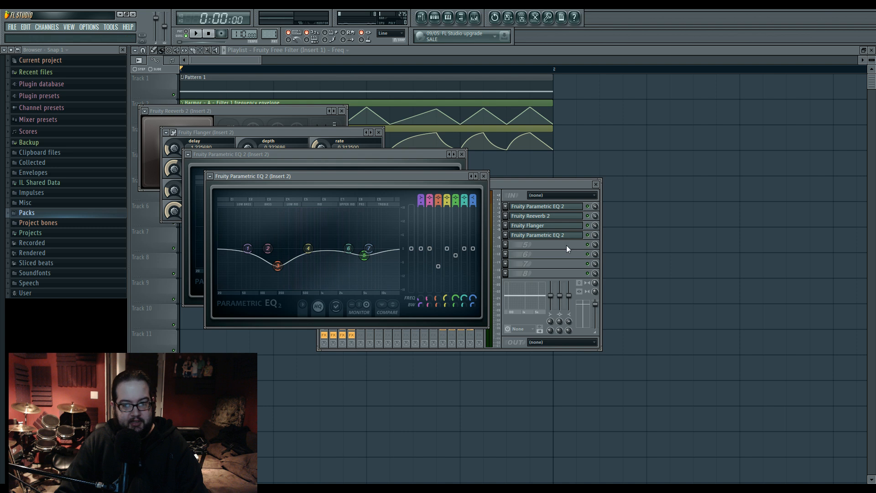
pyautogui.click(557, 217)
pyautogui.moveTo(317, 111); pyautogui.dragTo(464, 176)
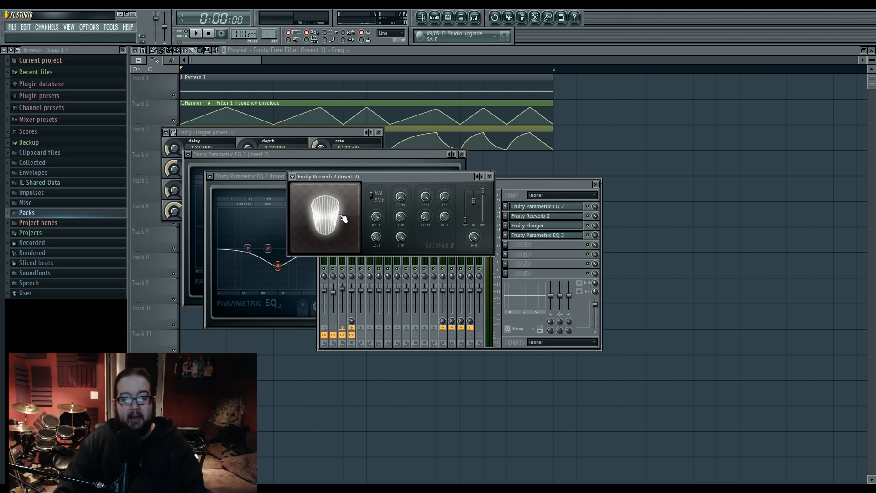
pyautogui.click(464, 221)
pyautogui.click(484, 192)
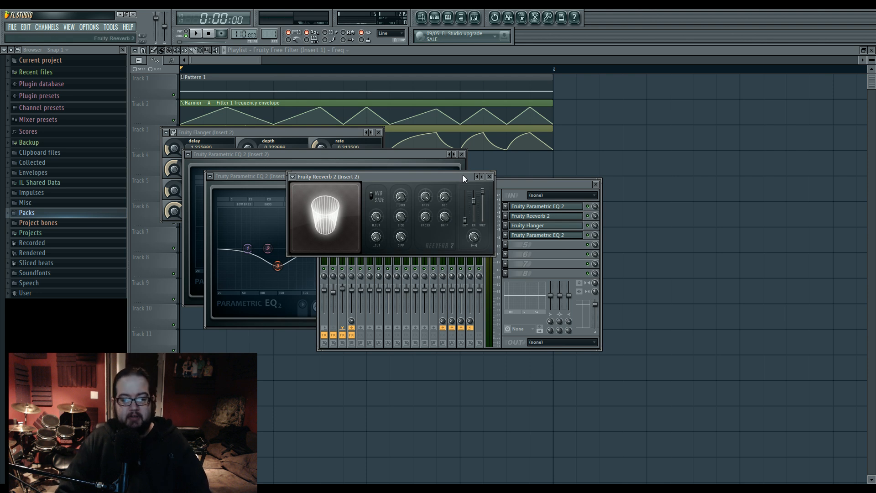
pyautogui.moveTo(465, 177); pyautogui.dragTo(738, 87)
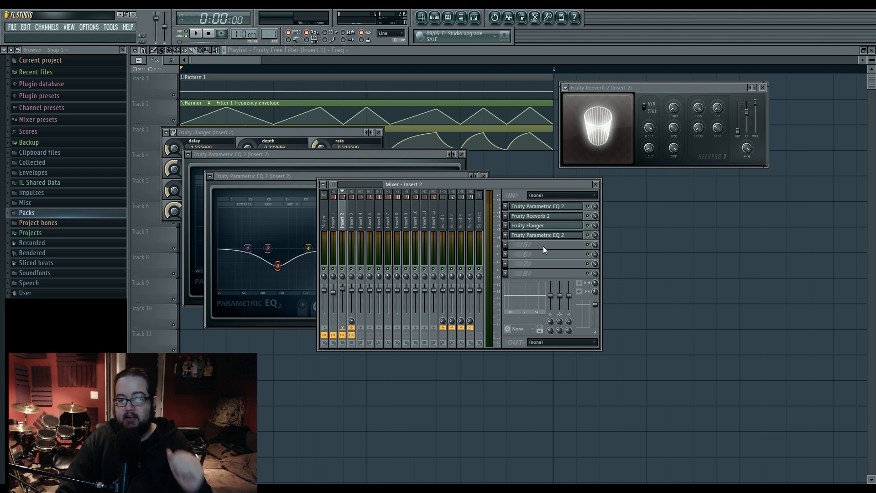
# - Compare the effect chains and send routing of Insert 1, Insert 2 and Insert 3 in the mixer
pyautogui.click(351, 220)
pyautogui.click(343, 220)
pyautogui.click(334, 219)
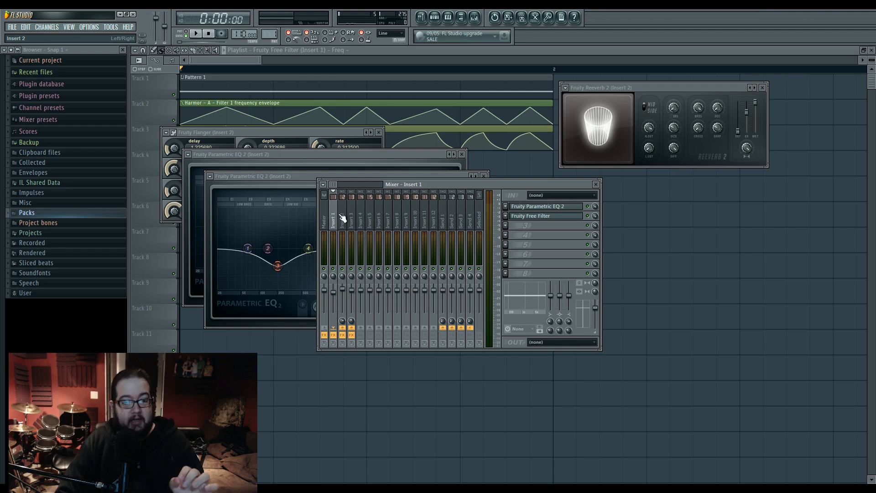
pyautogui.click(344, 218)
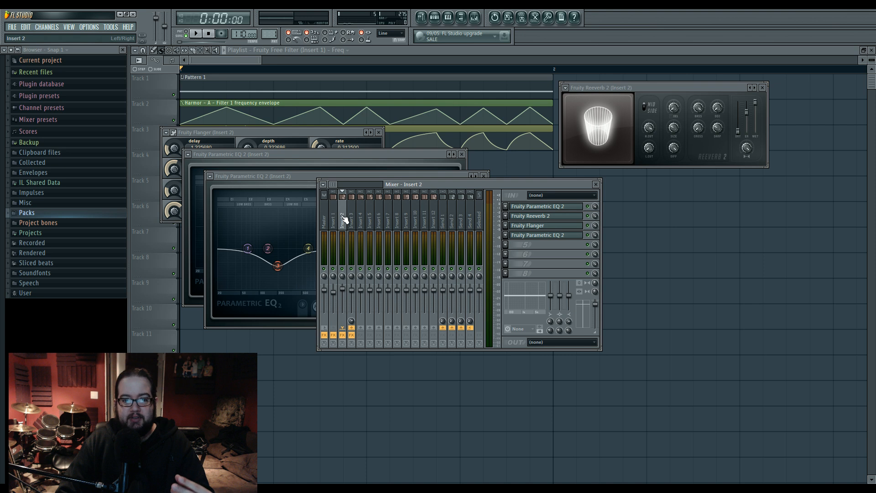
pyautogui.click(338, 222)
pyautogui.click(341, 221)
pyautogui.click(337, 222)
pyautogui.click(341, 222)
pyautogui.click(336, 223)
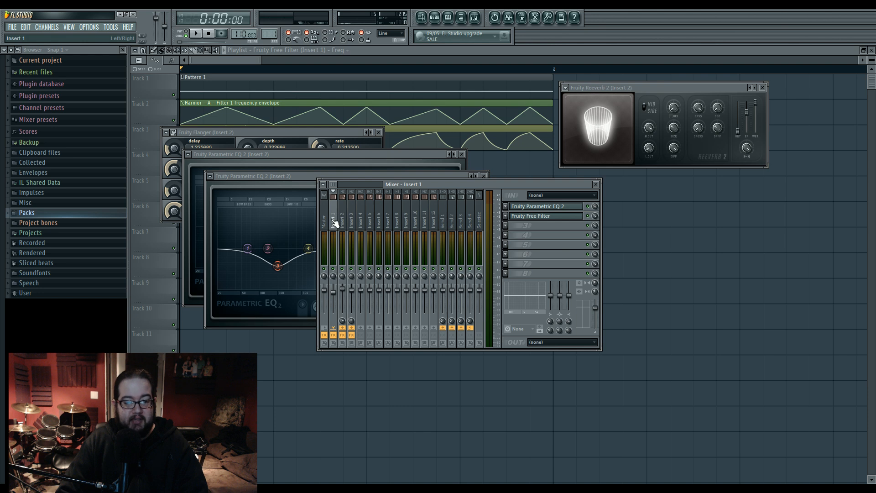
pyautogui.click(345, 231)
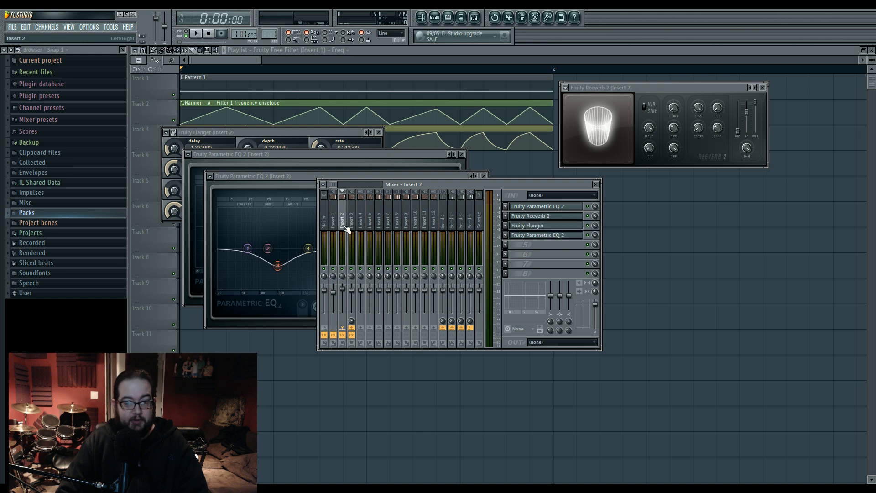
pyautogui.click(336, 221)
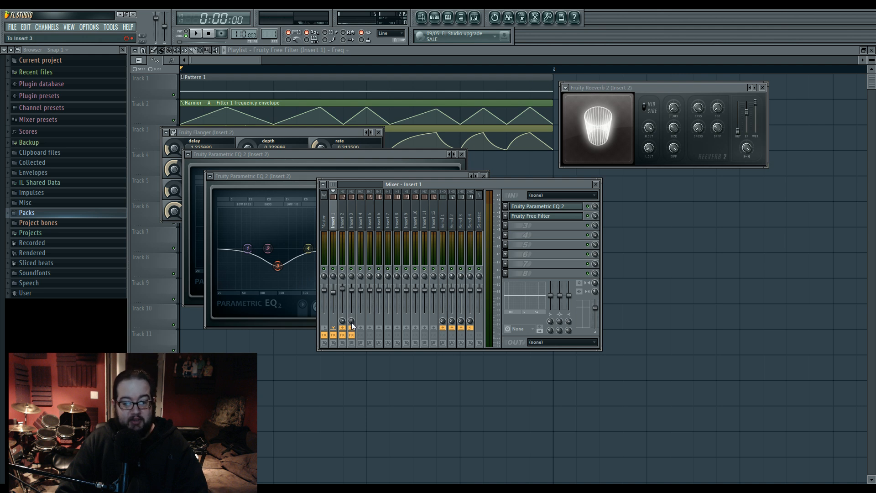
pyautogui.click(351, 231)
pyautogui.click(345, 226)
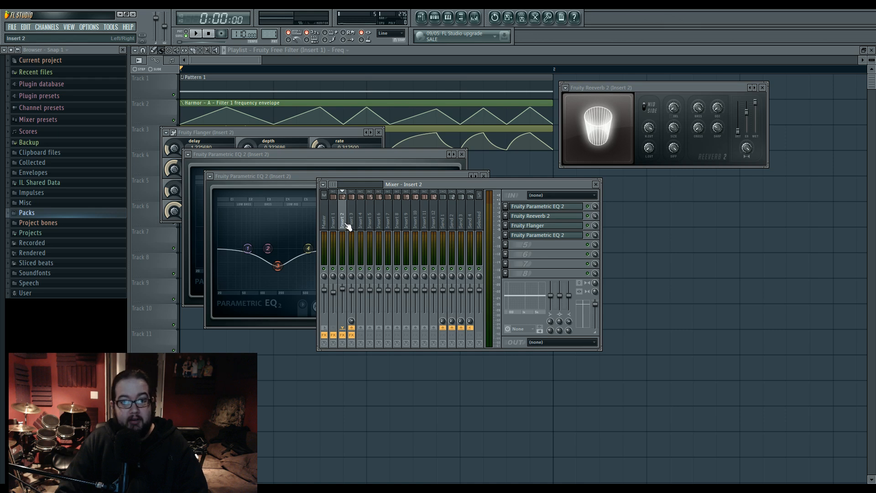
# - Open Maximus on Insert 3 and examine its LOW, MID and HIGH band curves
pyautogui.click(354, 226)
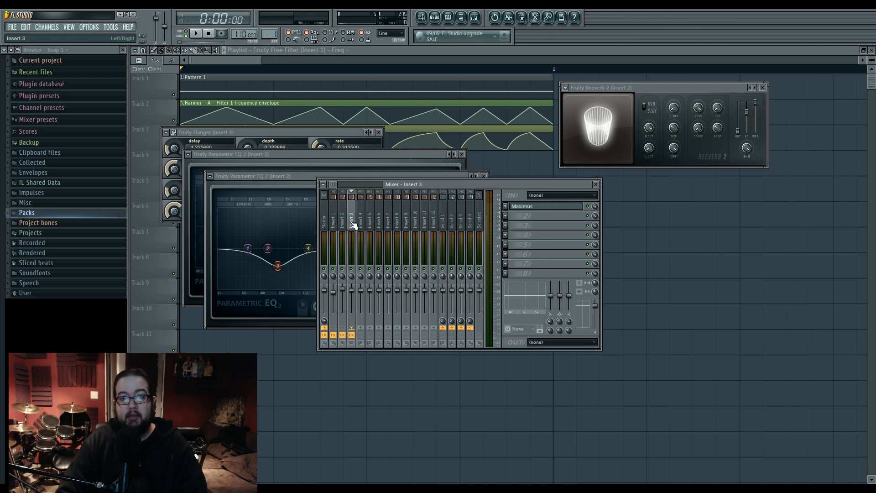
pyautogui.click(529, 207)
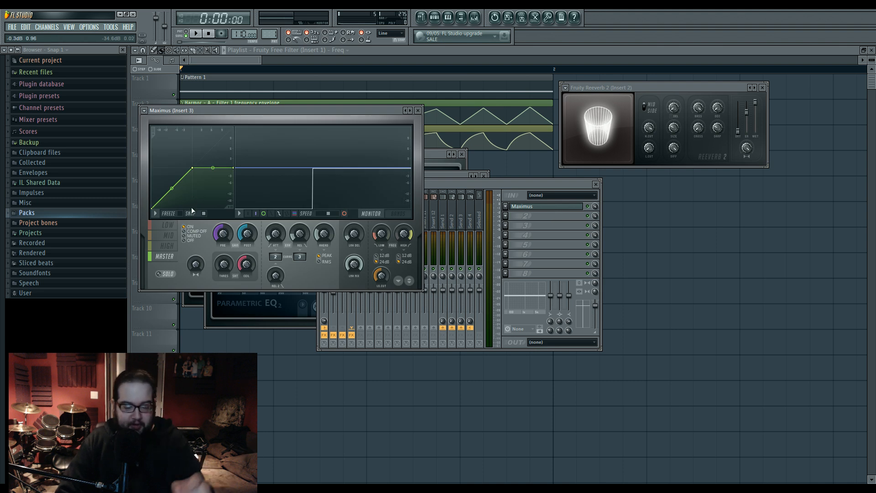
pyautogui.click(169, 226)
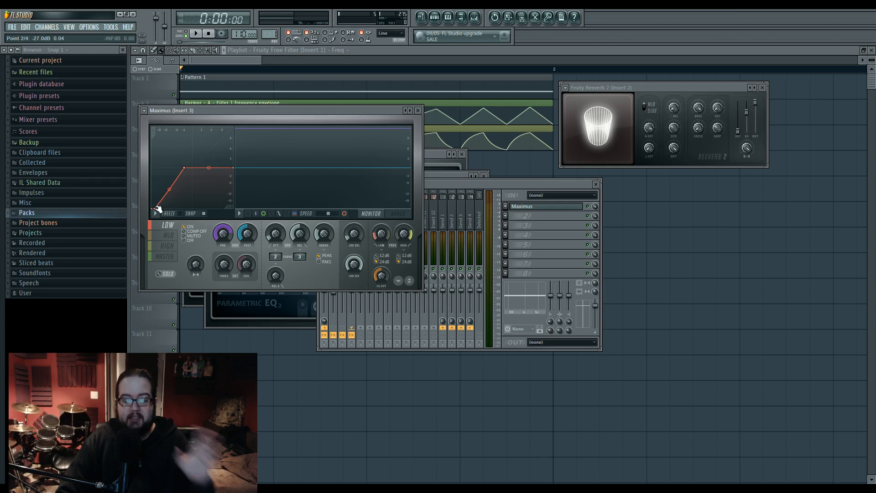
pyautogui.click(172, 234)
pyautogui.click(173, 246)
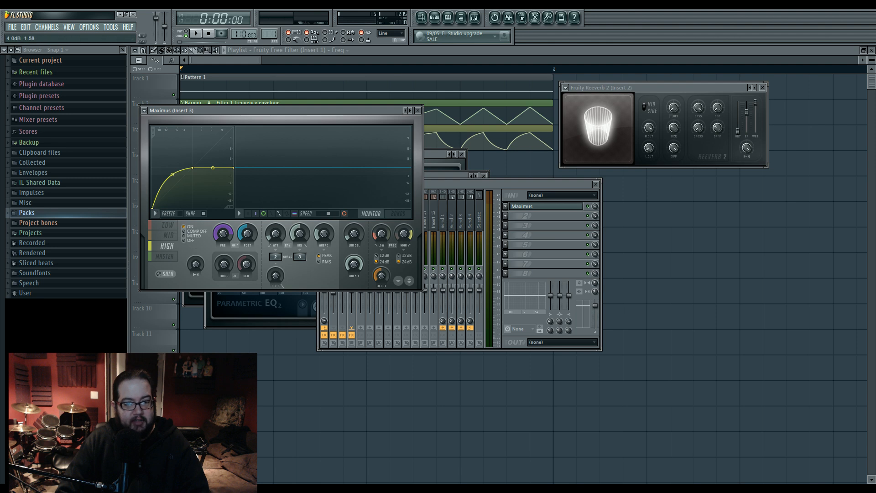
# - Audition the arrangement through Maximus with the HIGH band shown and again with the MASTER curve shown
pyautogui.press('space')
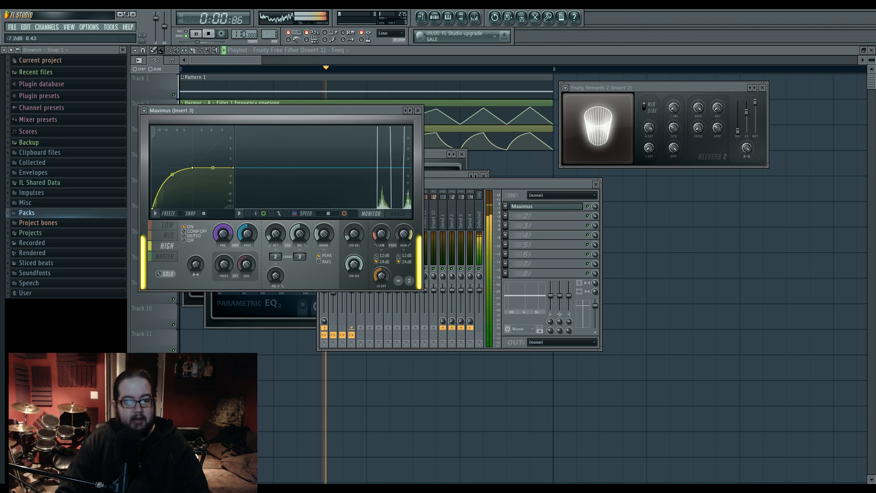
pyautogui.press('space')
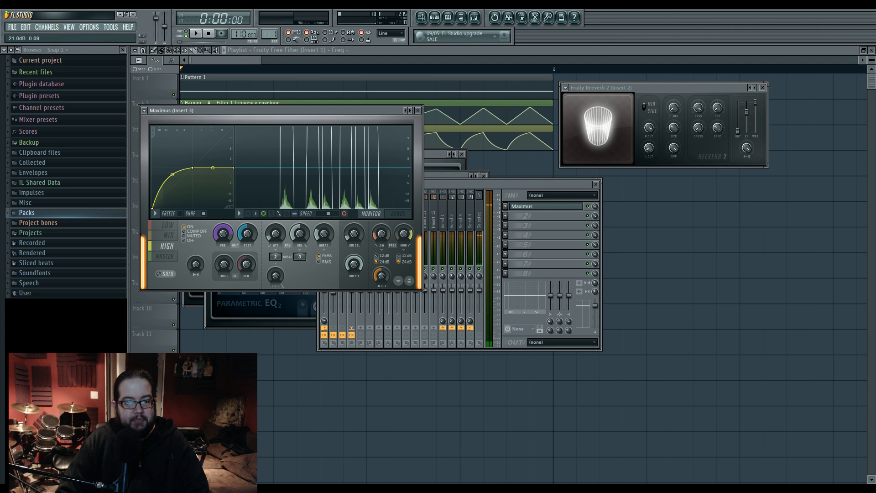
pyautogui.click(292, 192)
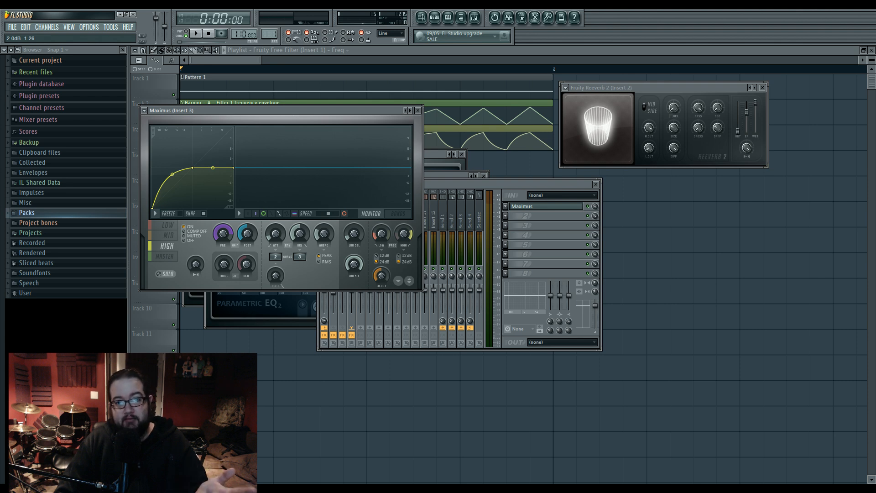
pyautogui.click(173, 235)
pyautogui.click(164, 256)
pyautogui.press('space')
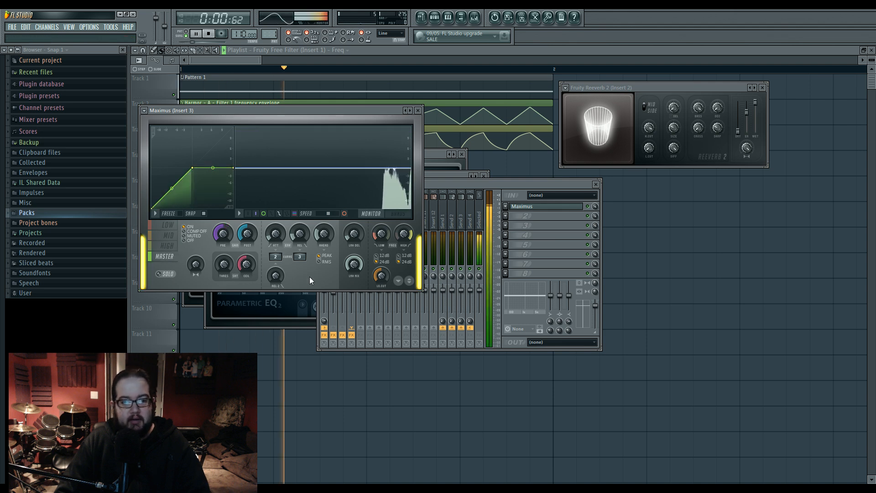
pyautogui.press('space')
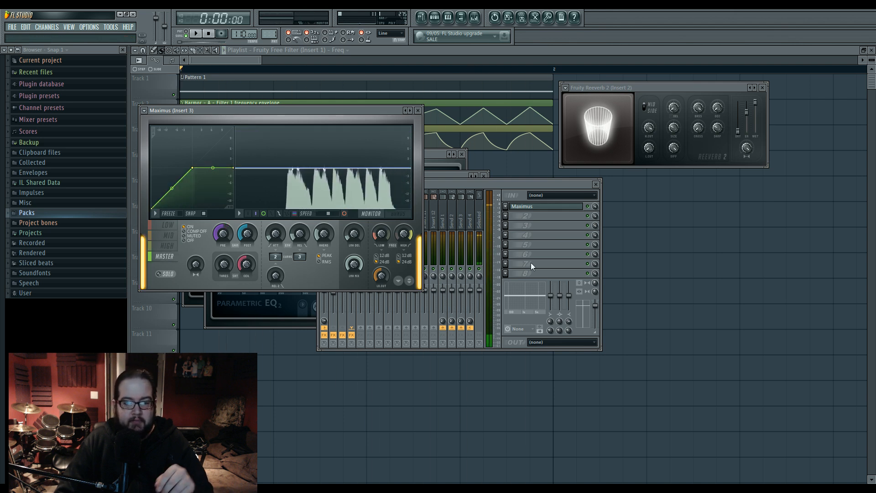
# - Review the mixer effect slots of Insert 1, Insert 3 and Insert 2 once more, ending on Insert 2
pyautogui.click(530, 266)
pyautogui.click(335, 211)
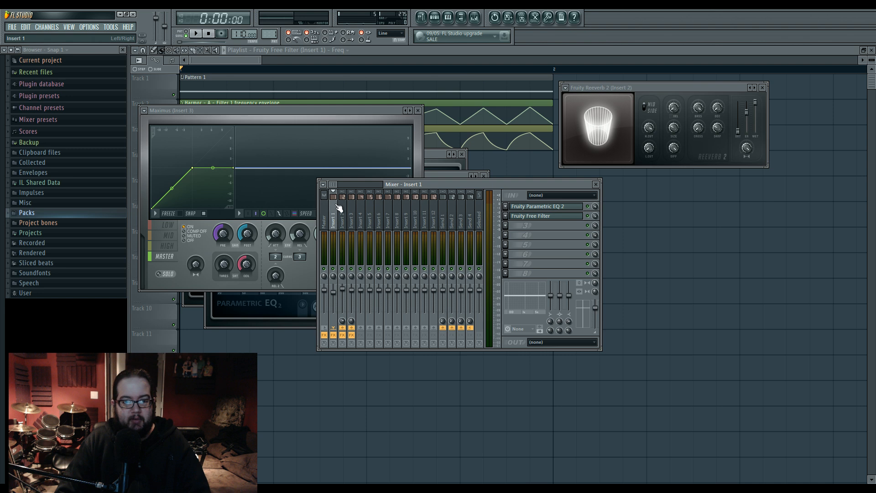
pyautogui.click(351, 217)
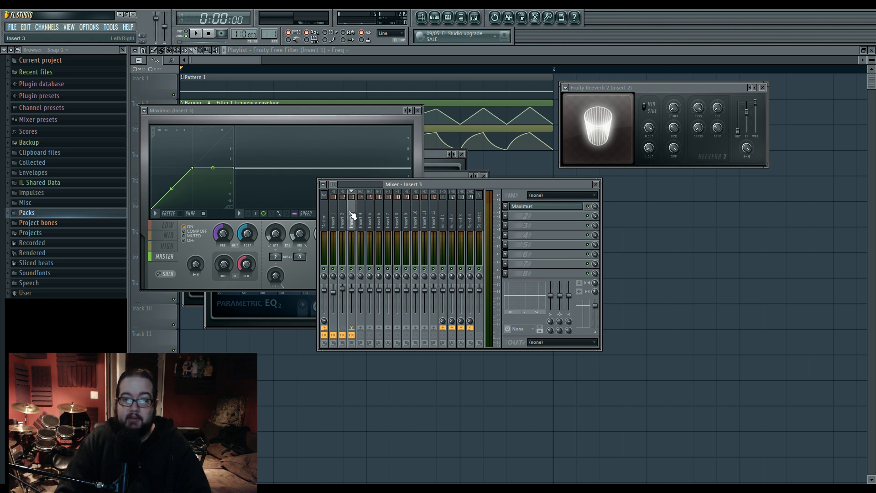
pyautogui.click(345, 219)
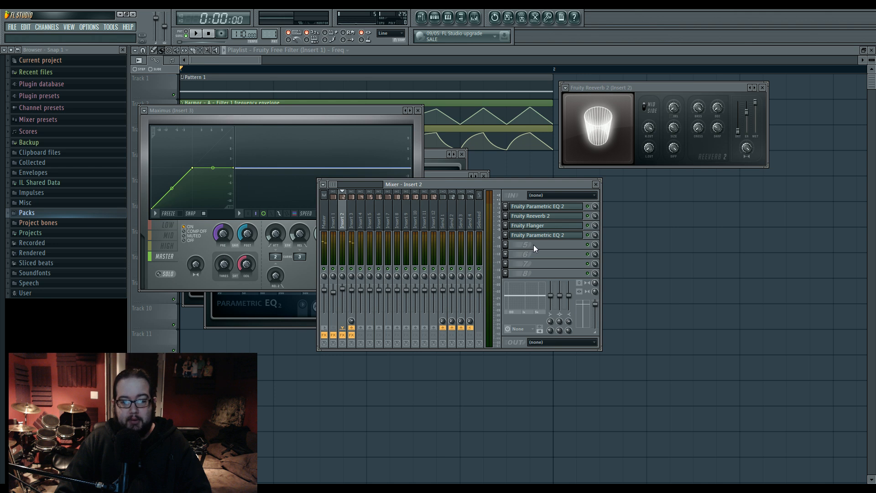
pyautogui.hotkey('alt', 'Tab')
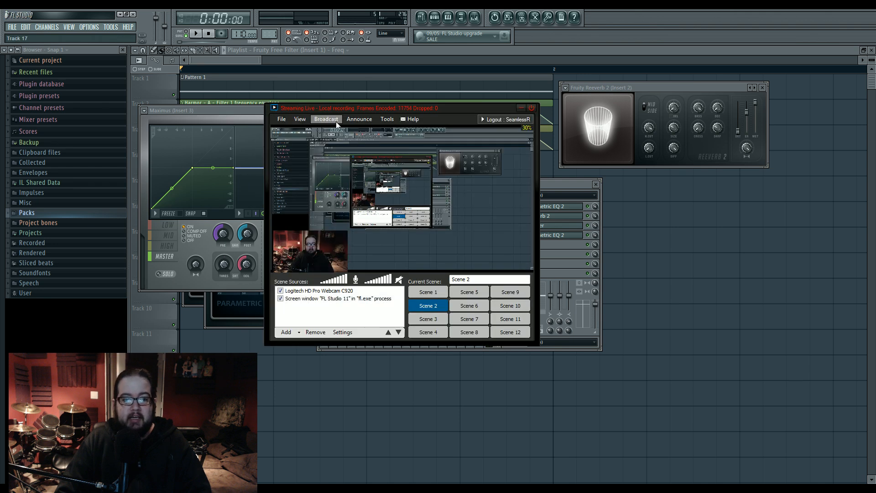